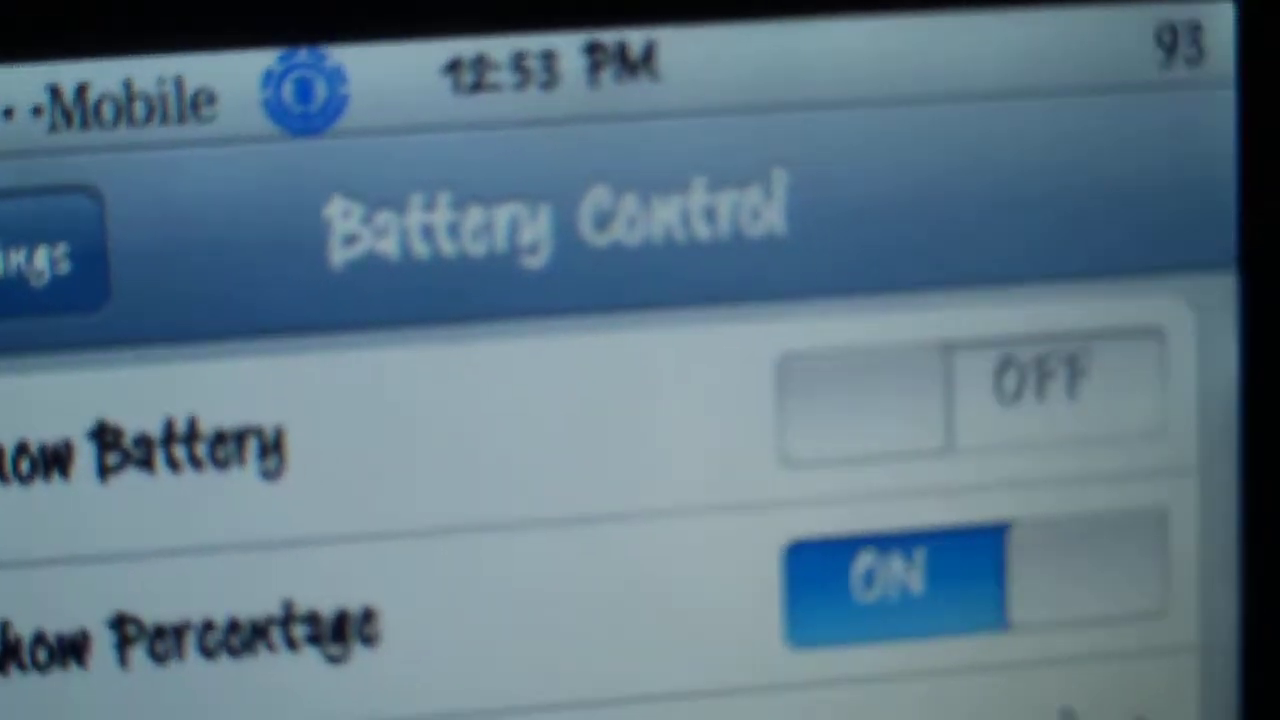
Switch Show Battery back on so the status bar displays the 93% reading again.
{"action": "left_click", "coordinate": [1100, 600]}
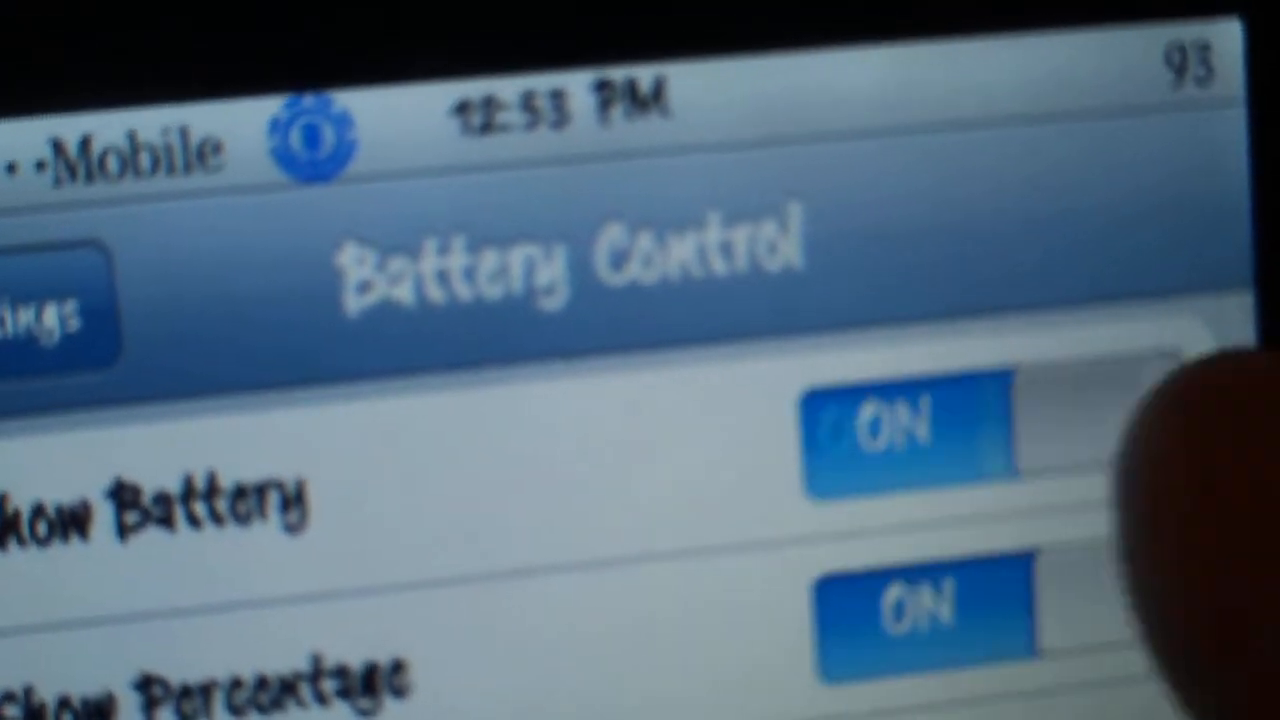